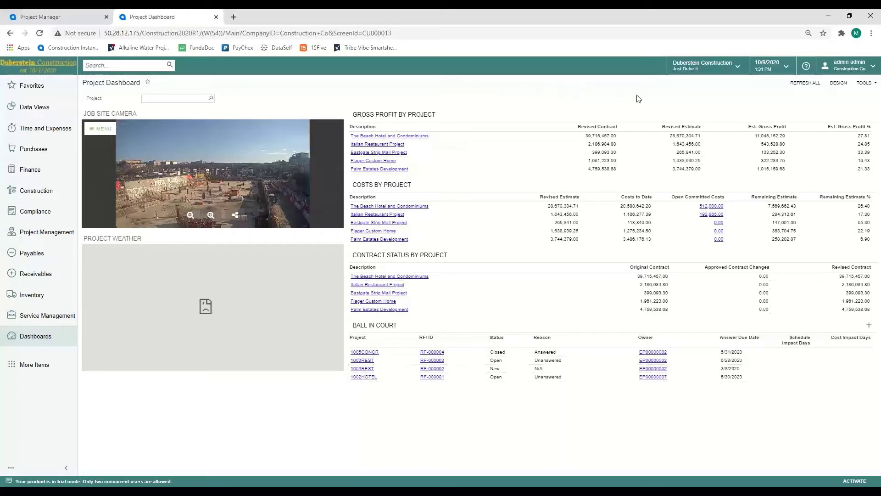
- View the available companies and branches, and filter the Project Dashboard to project 1002HOTEL
{"action": "left_click", "coordinate": [707, 69]}
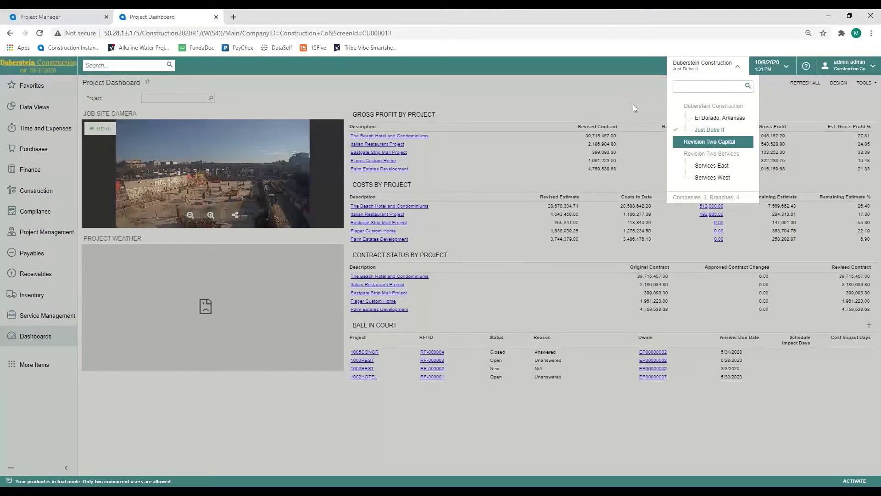
{"action": "left_click", "coordinate": [734, 65]}
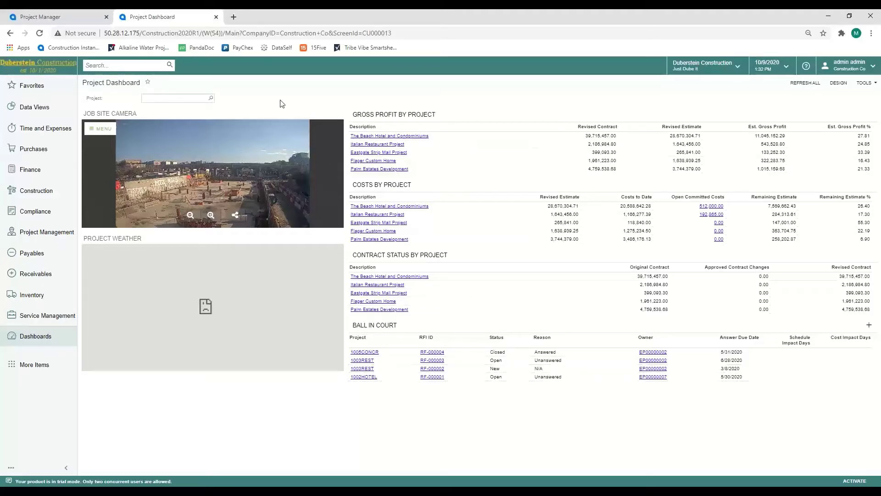
{"action": "left_click", "coordinate": [177, 97]}
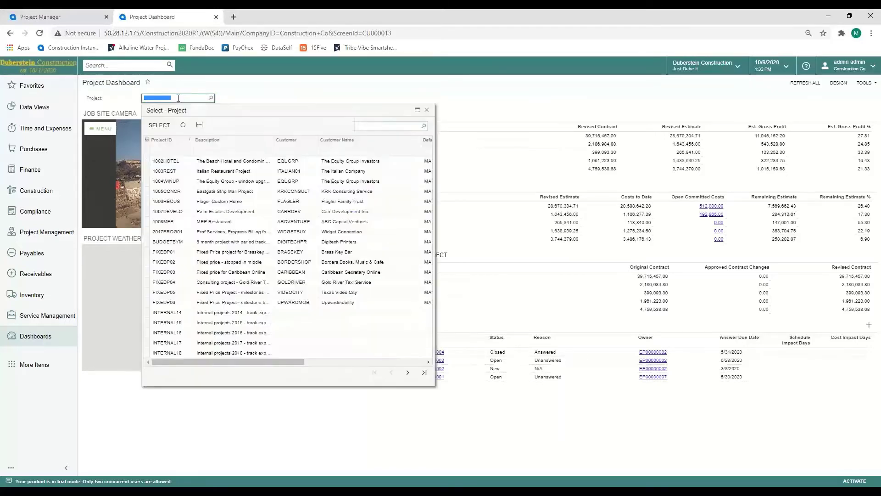
{"action": "key", "text": "Return"}
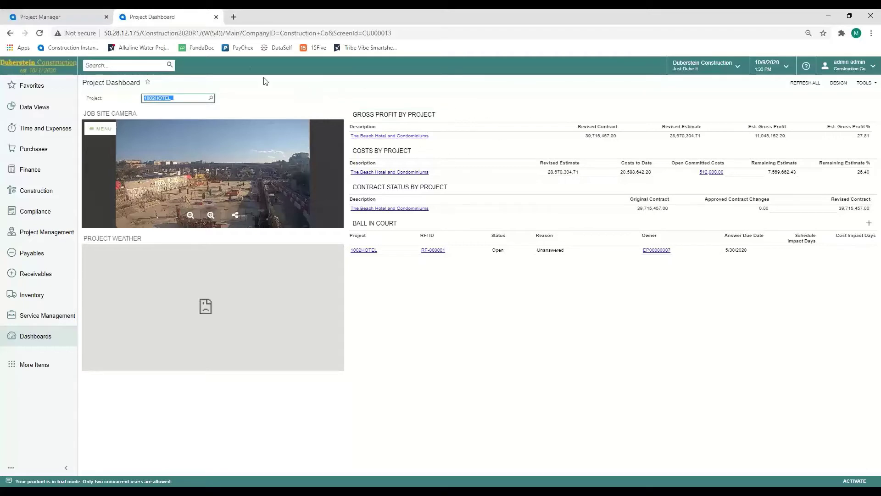
- Close the Project Dashboard and drill into the 1003REST issues for July 2020 from the Project Issue Trend Chart
{"action": "left_click", "coordinate": [216, 17]}
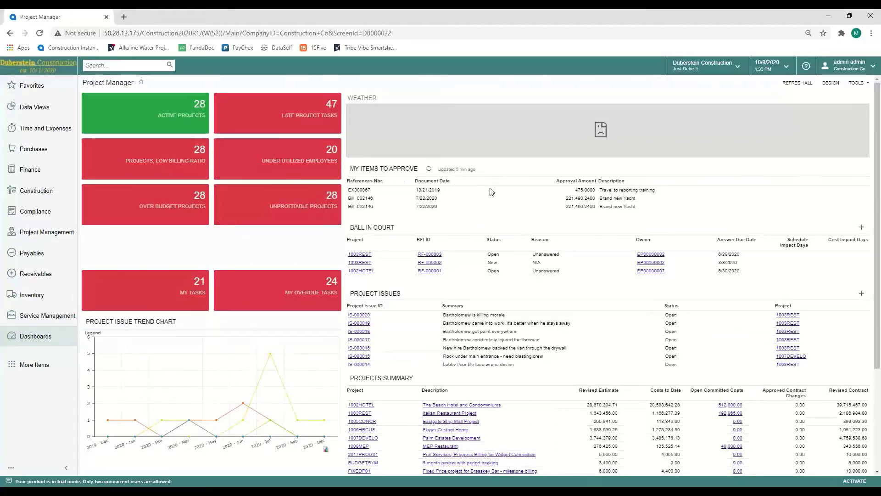
{"action": "scroll", "coordinate": [489, 189], "scroll_direction": "down", "scroll_amount": 2}
{"action": "scroll", "coordinate": [494, 191], "scroll_direction": "down", "scroll_amount": 1}
{"action": "scroll", "coordinate": [495, 191], "scroll_direction": "up", "scroll_amount": 1}
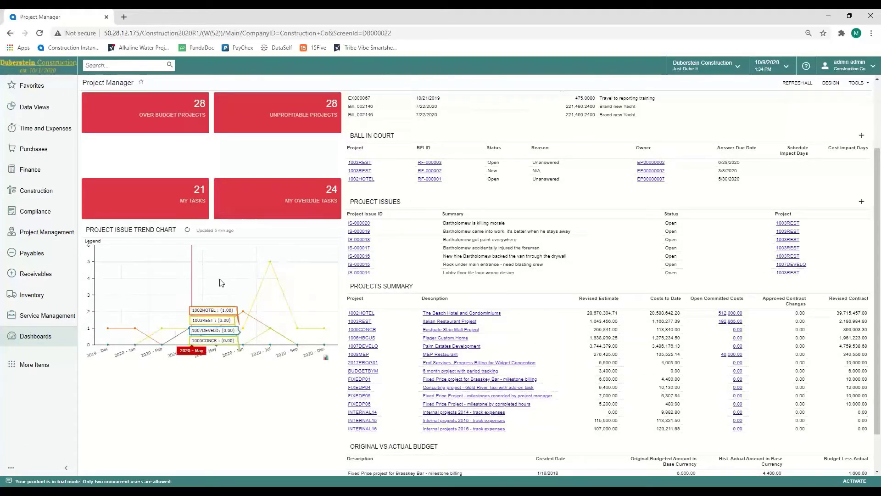
{"action": "mouse_move", "coordinate": [258, 271]}
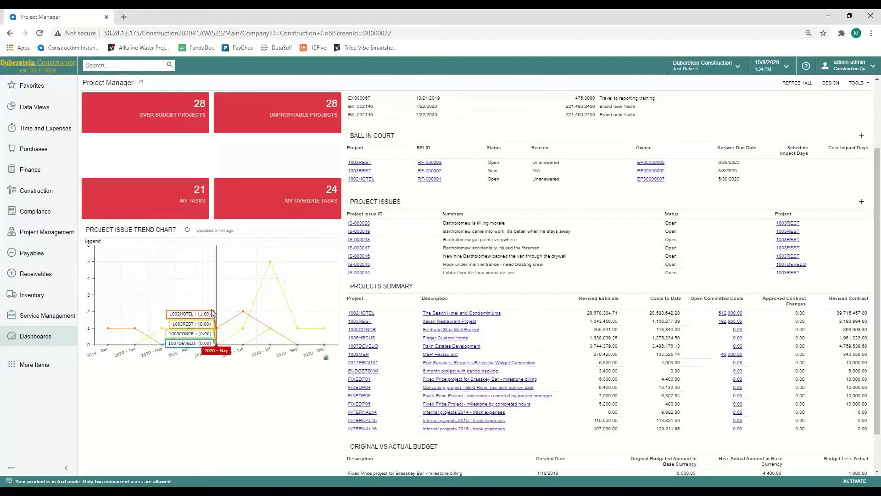
{"action": "mouse_move", "coordinate": [281, 314]}
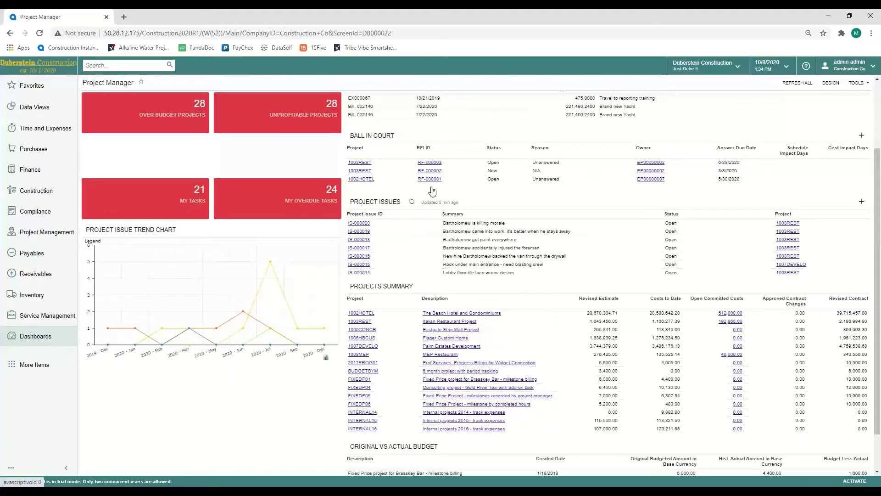
{"action": "mouse_move", "coordinate": [326, 291]}
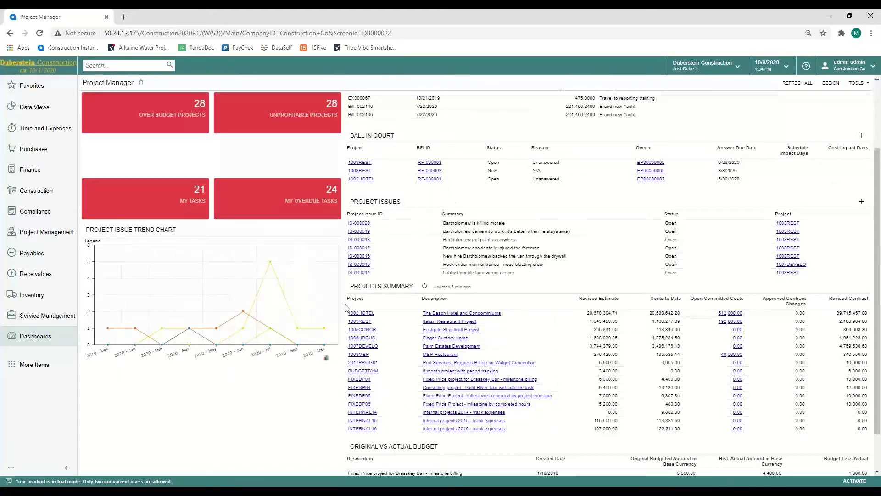
{"action": "mouse_move", "coordinate": [330, 266]}
{"action": "mouse_move", "coordinate": [271, 265]}
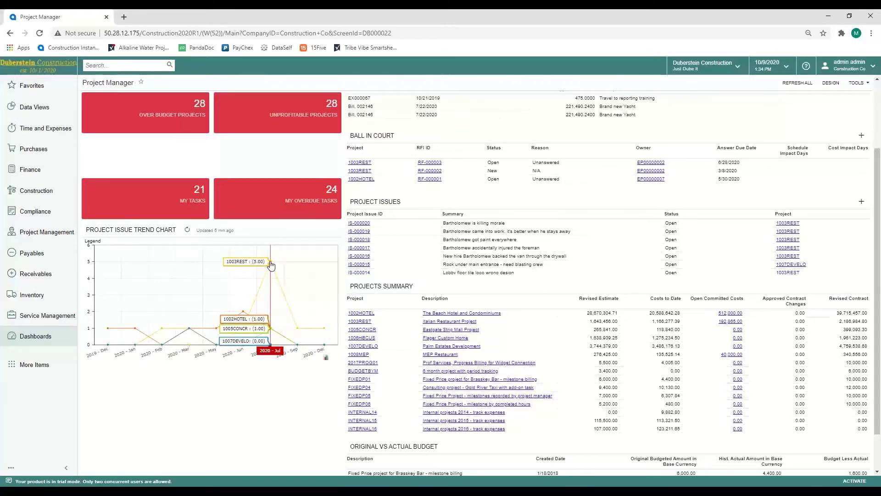
{"action": "left_click", "coordinate": [271, 266]}
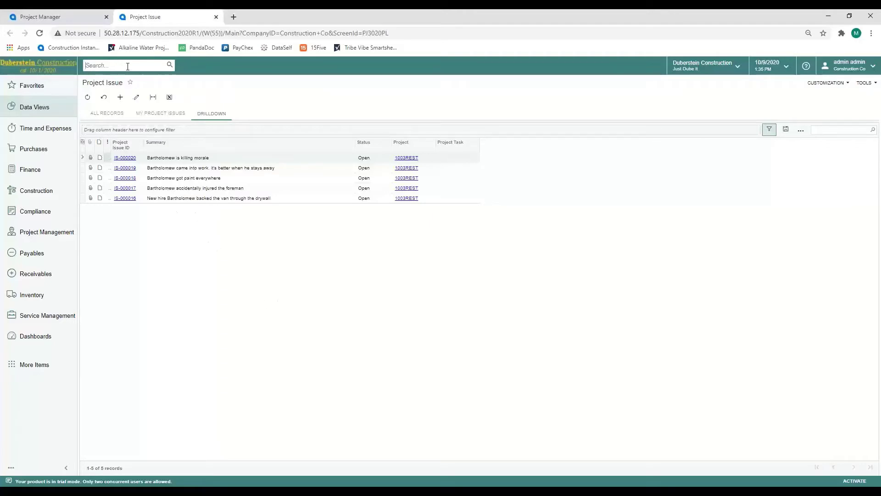
- Search for "project", go to the Projects list and open project 1002HOTEL
{"action": "type", "text": "project"}
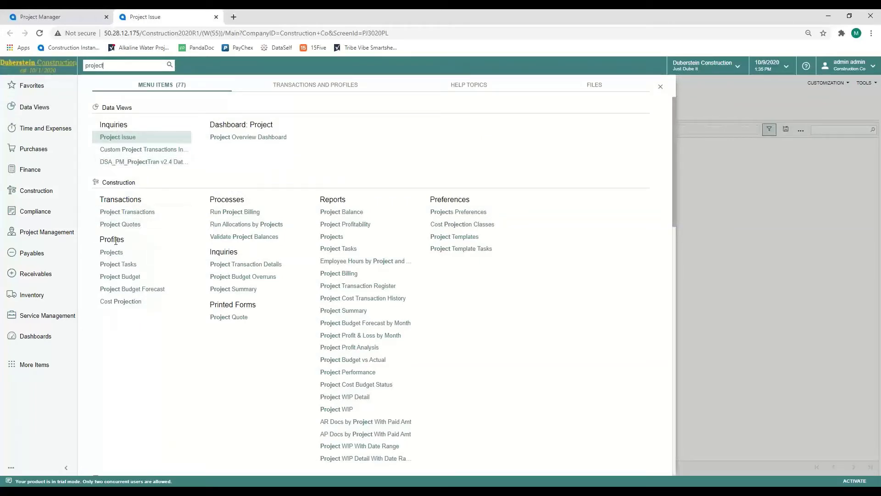
{"action": "left_click", "coordinate": [118, 256]}
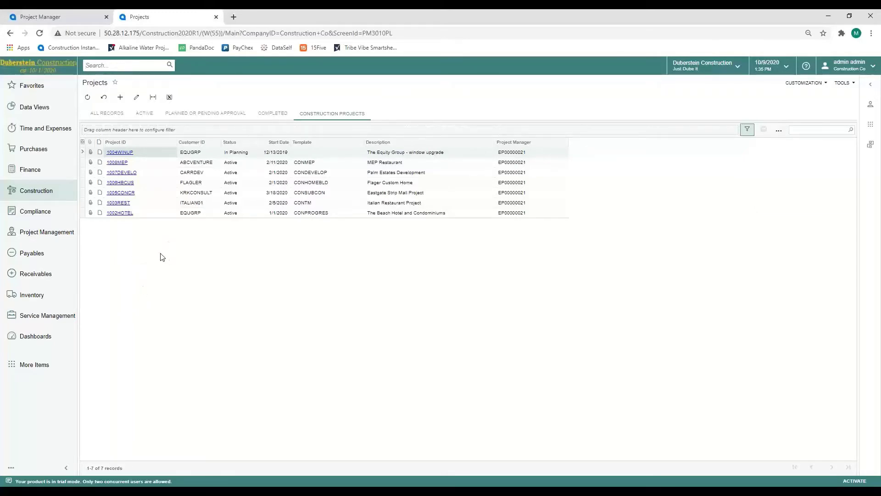
{"action": "left_click", "coordinate": [122, 214]}
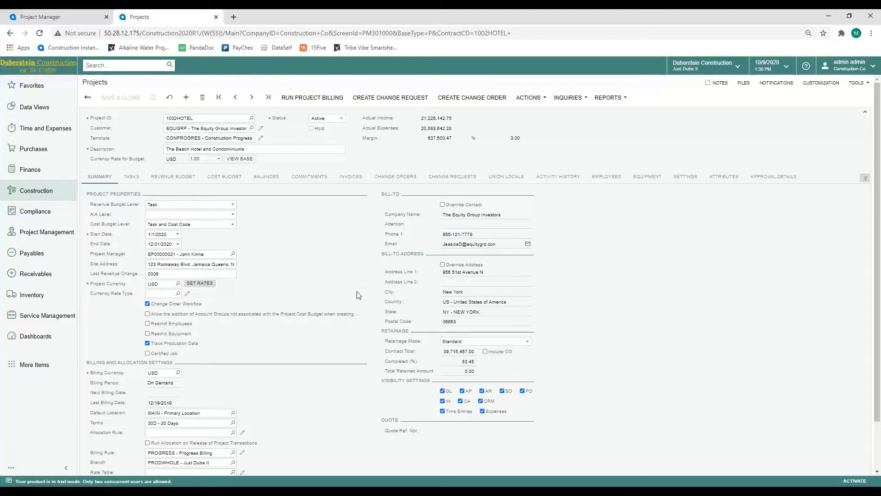
- Show the project's cost budget grouped by task and select the performance value of General Requirements
{"action": "left_click", "coordinate": [224, 177]}
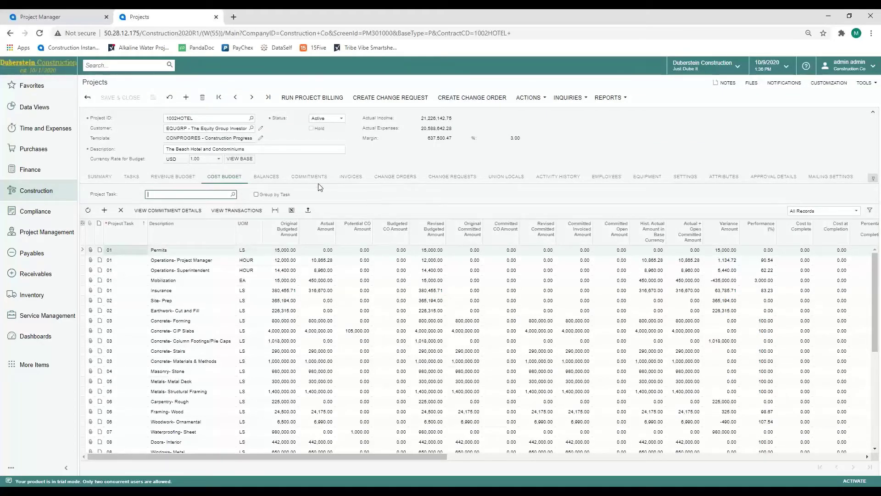
{"action": "left_click", "coordinate": [256, 194]}
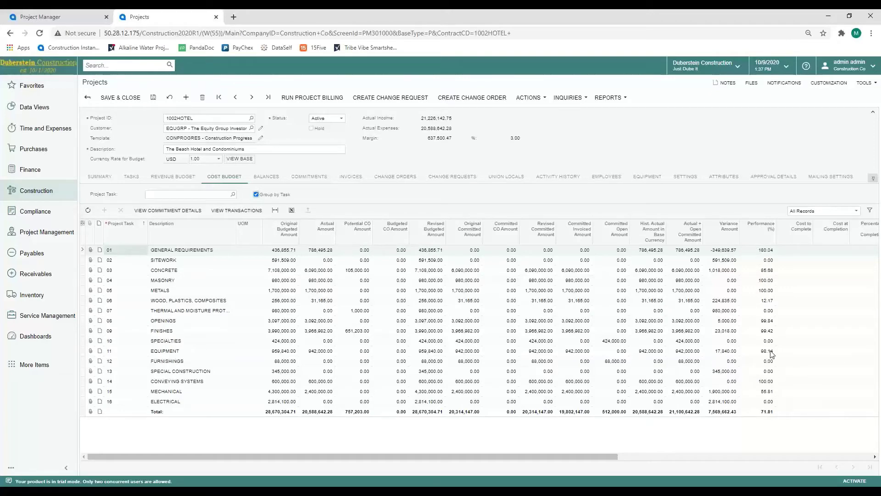
{"action": "left_click", "coordinate": [770, 250]}
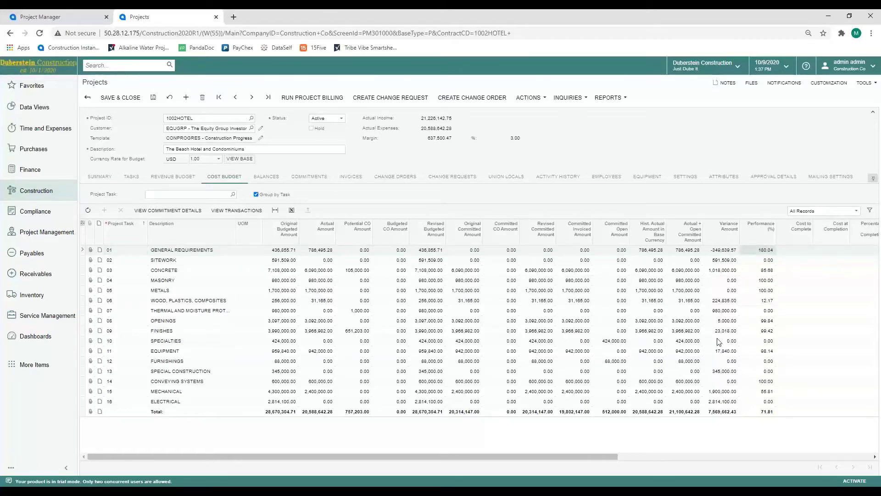
- Ungroup the cost budget, filter it to project task 01 and select the Mobilization line's performance value
{"action": "left_click", "coordinate": [256, 194]}
{"action": "right_click", "coordinate": [113, 253]}
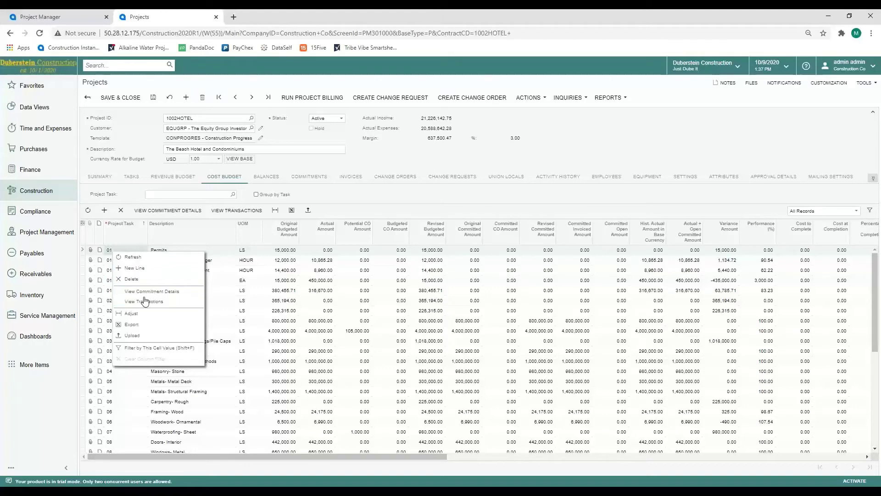
{"action": "left_click", "coordinate": [144, 348]}
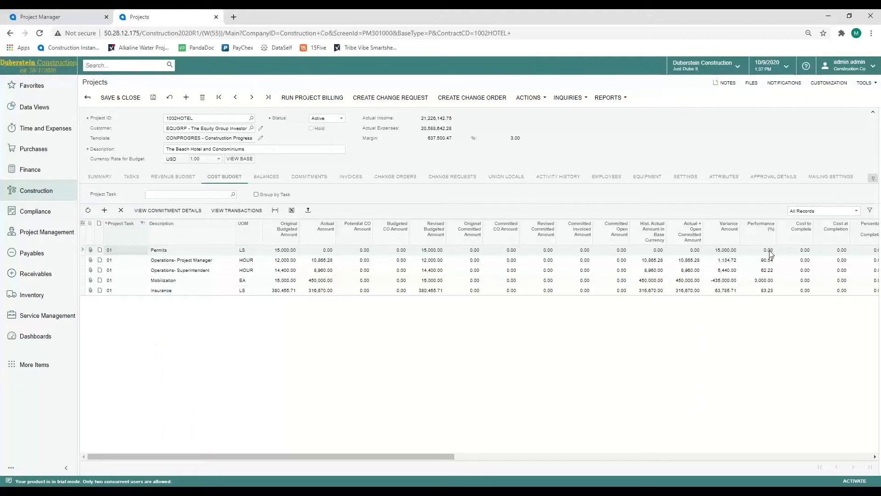
{"action": "left_click", "coordinate": [766, 281]}
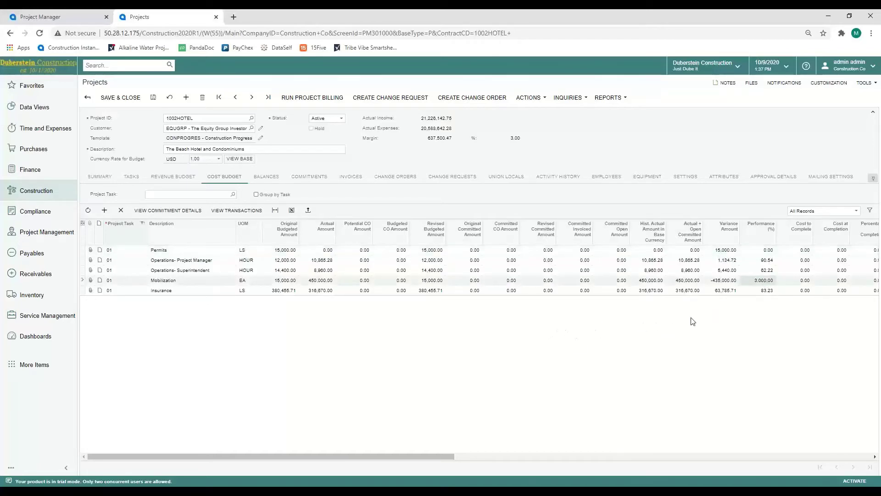
- View the transactions behind the Mobilization line, inspect the referenced project transaction's description, and close both windows
{"action": "left_click", "coordinate": [201, 278]}
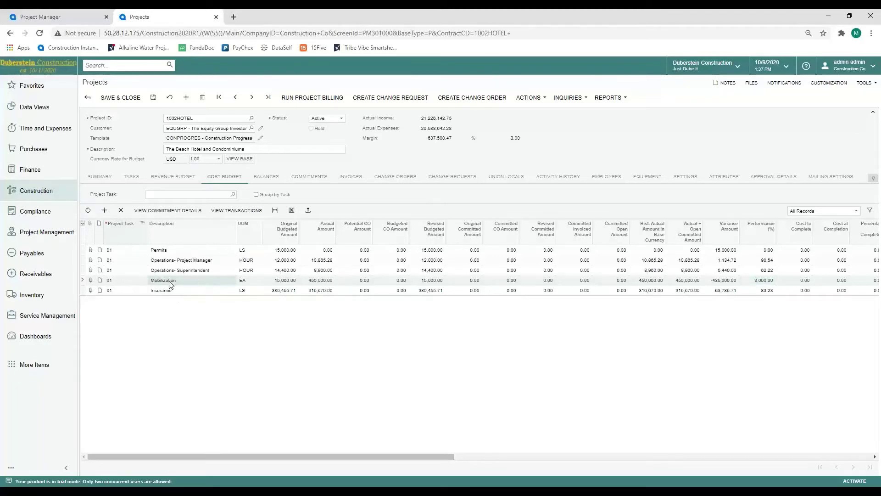
{"action": "left_click", "coordinate": [233, 212]}
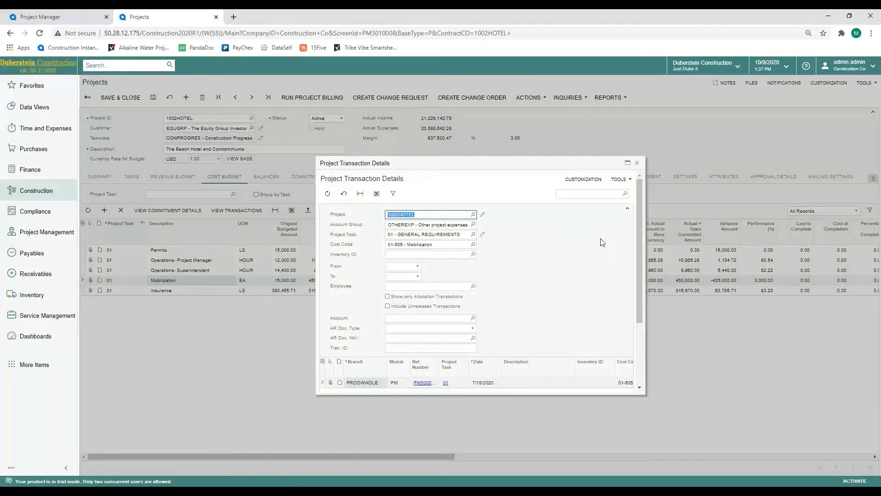
{"action": "scroll", "coordinate": [599, 242], "scroll_direction": "down", "scroll_amount": 2}
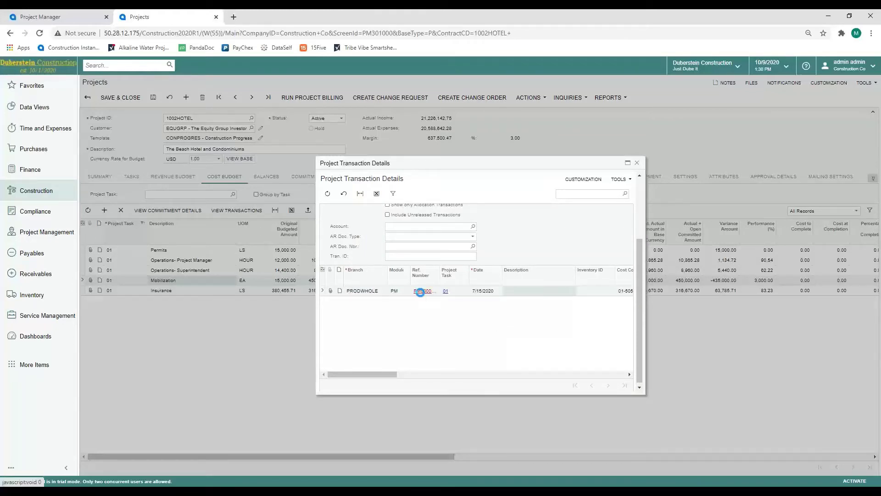
{"action": "left_click", "coordinate": [422, 291]}
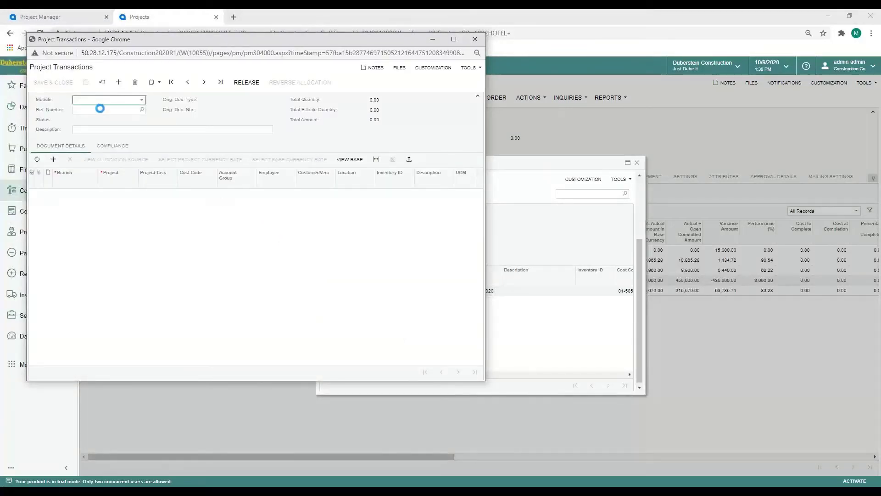
{"action": "left_click", "coordinate": [122, 132]}
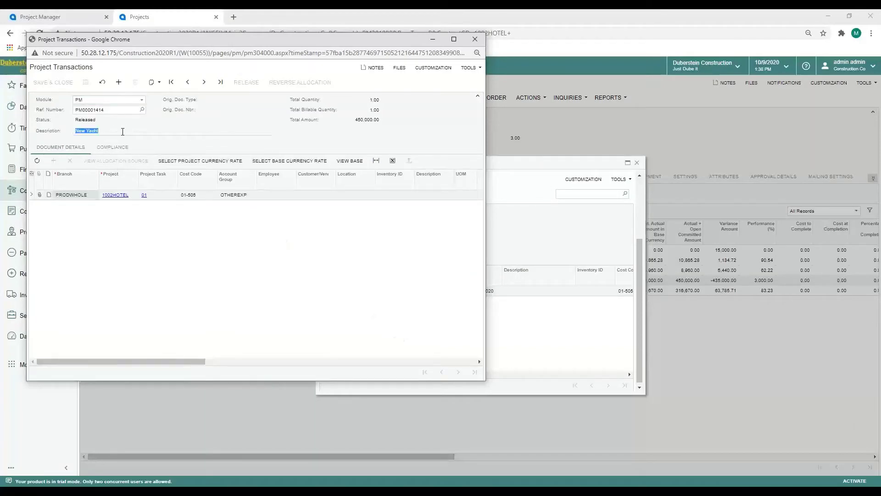
{"action": "left_click_drag", "start_coordinate": [274, 41], "coordinate": [514, 54]}
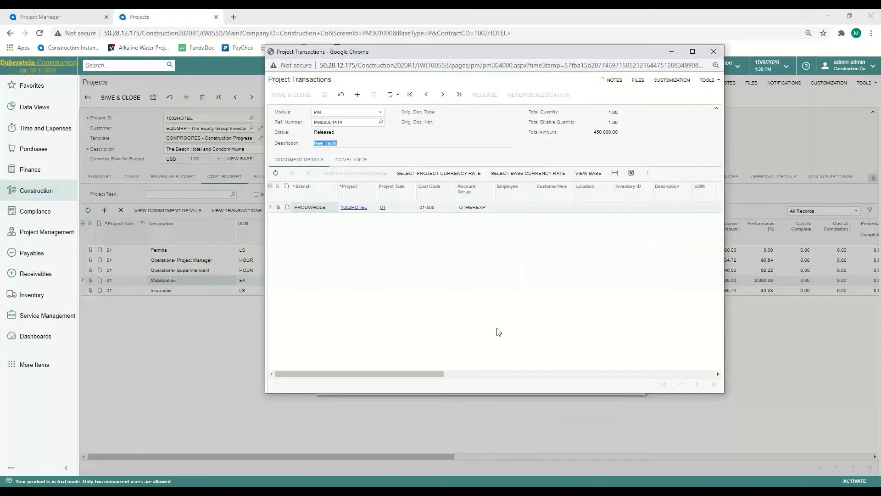
{"action": "left_click", "coordinate": [709, 56]}
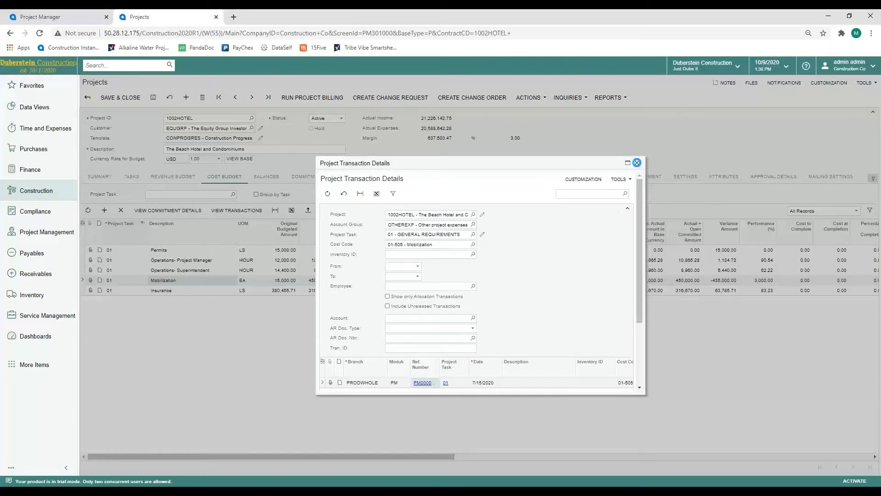
{"action": "left_click", "coordinate": [637, 163]}
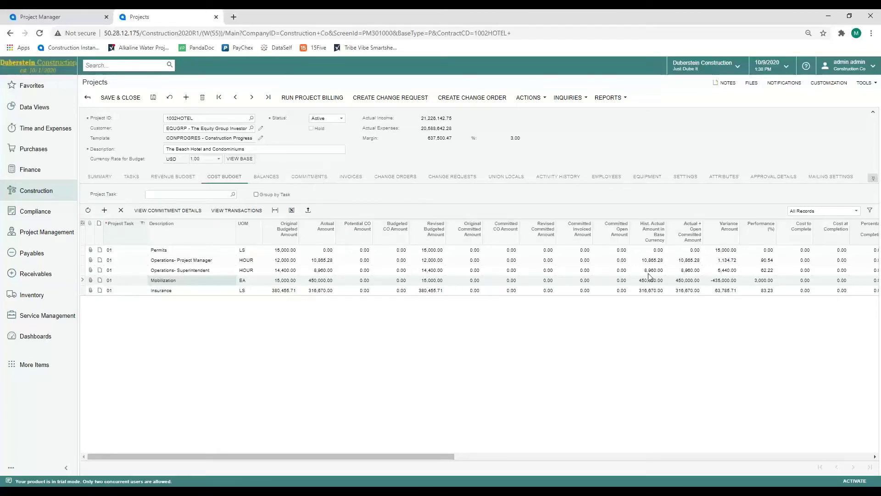
{"action": "left_click", "coordinate": [568, 97]}
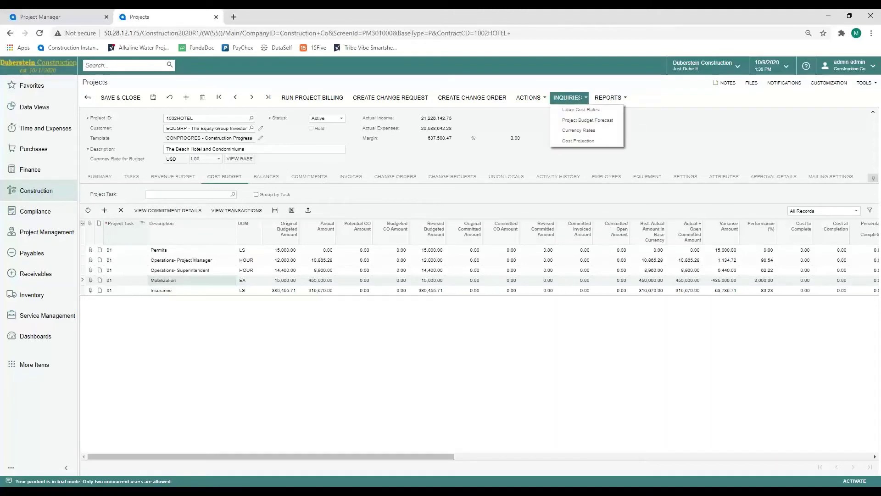
{"action": "left_click", "coordinate": [663, 129]}
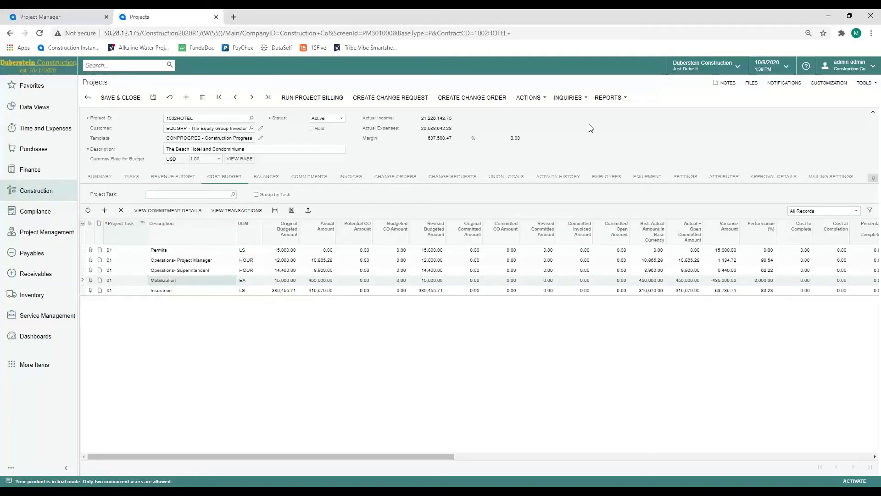
- Open the AIA Report for the project's 3/1/2020 pro forma invoice and page to its Continuation Sheet
{"action": "left_click", "coordinate": [348, 176]}
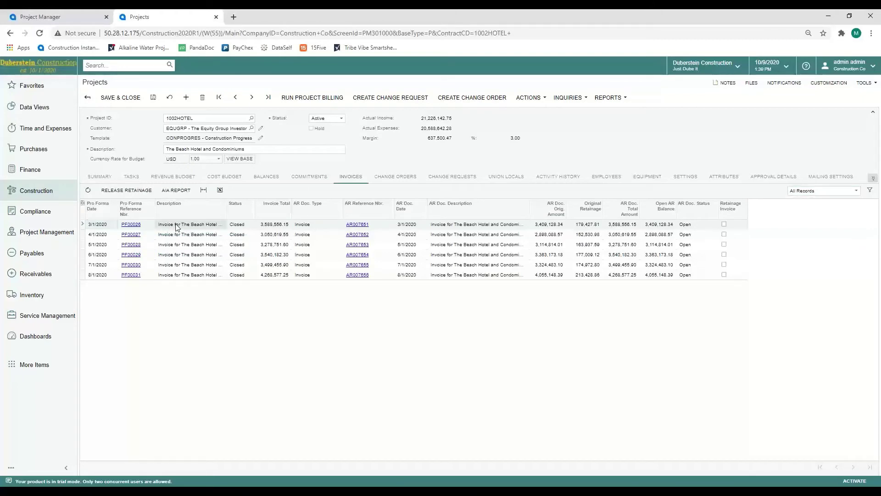
{"action": "left_click", "coordinate": [142, 224]}
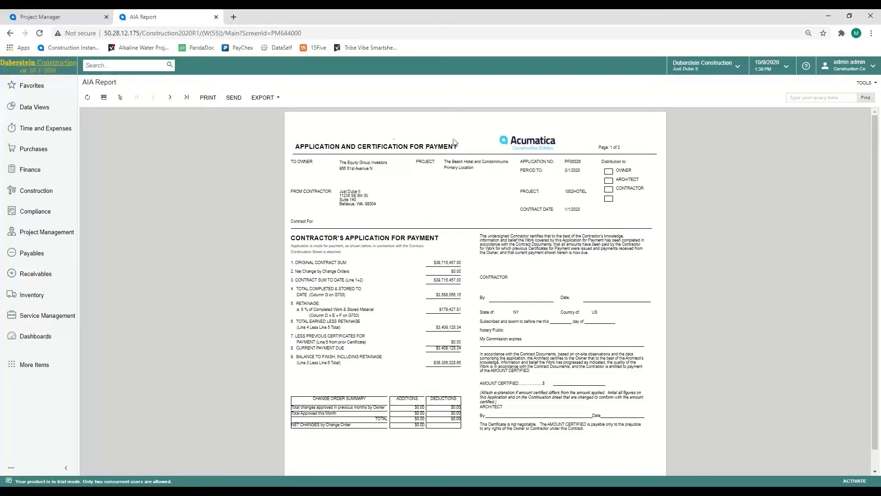
{"action": "left_click_drag", "start_coordinate": [298, 146], "coordinate": [448, 146]}
{"action": "left_click", "coordinate": [171, 98]}
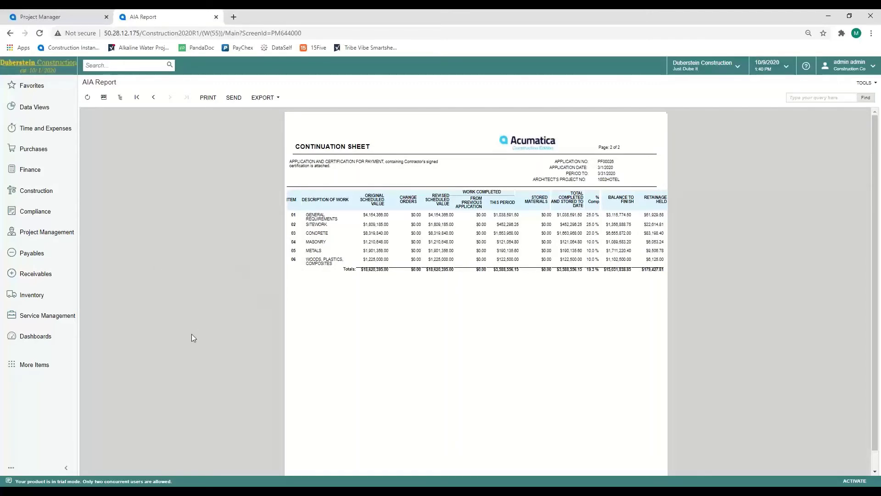
- Open the Drawing Logs under Project Management
{"action": "left_click", "coordinate": [46, 232]}
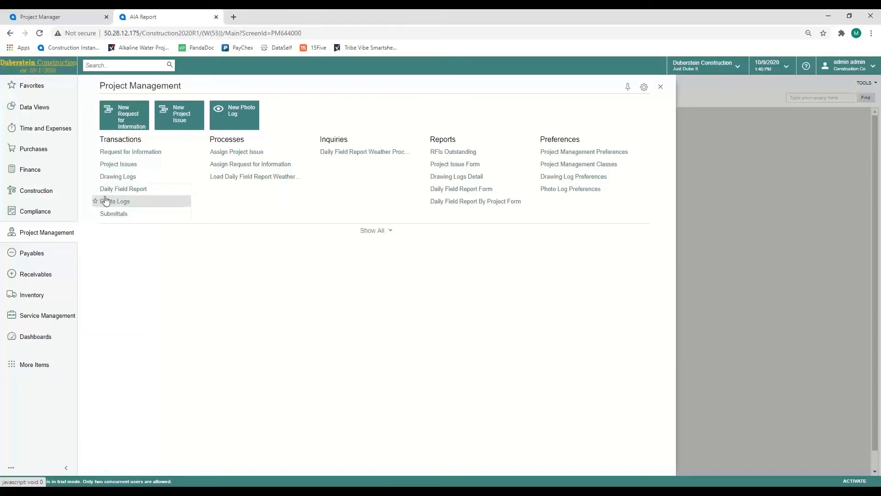
{"action": "left_click", "coordinate": [118, 177]}
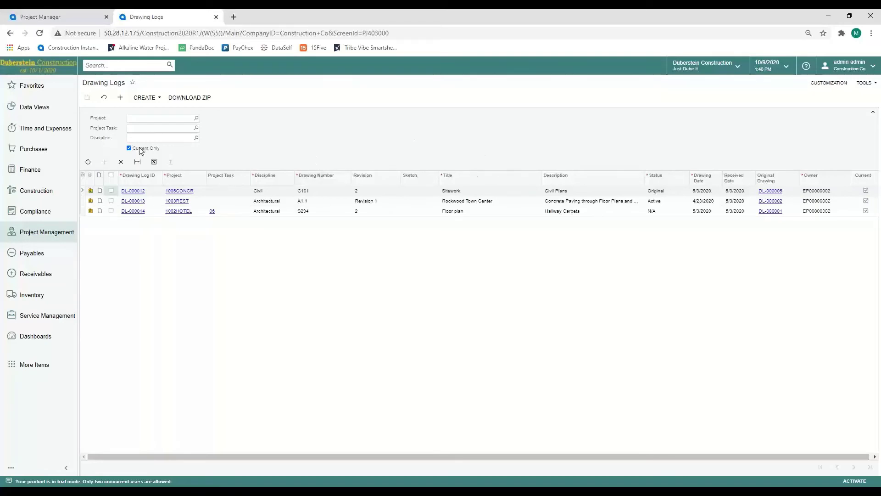
- Include the non-current drawings in the drawing logs list to view earlier revisions, and restrict it to current ones again
{"action": "left_click", "coordinate": [129, 149]}
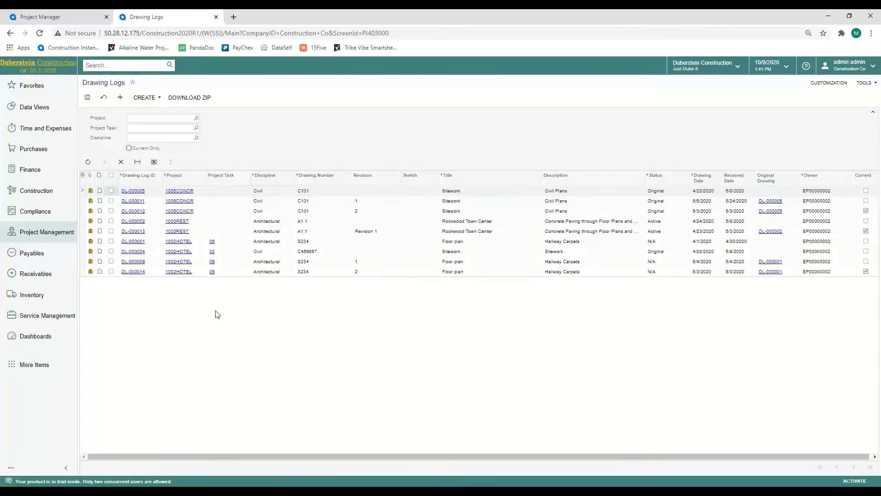
{"action": "left_click", "coordinate": [129, 148]}
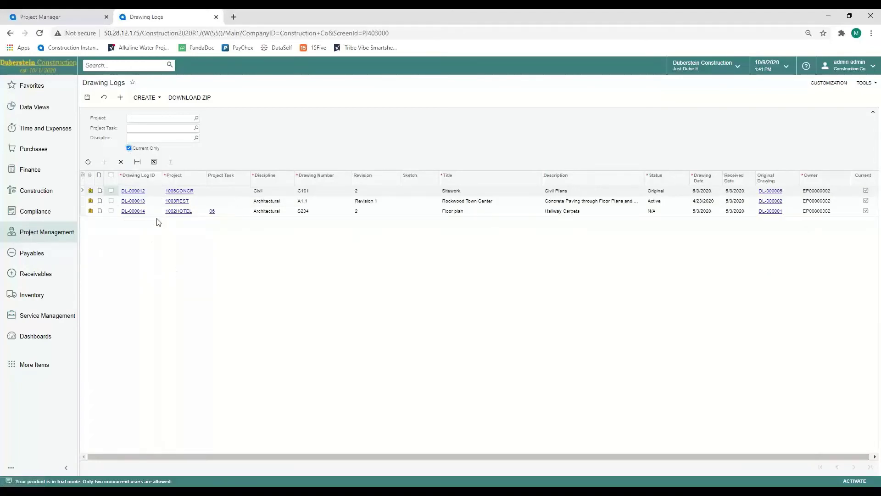
- Open drawing log DL-000012 for the Sitework civil plans and view which related records can be created from it
{"action": "left_click", "coordinate": [144, 192]}
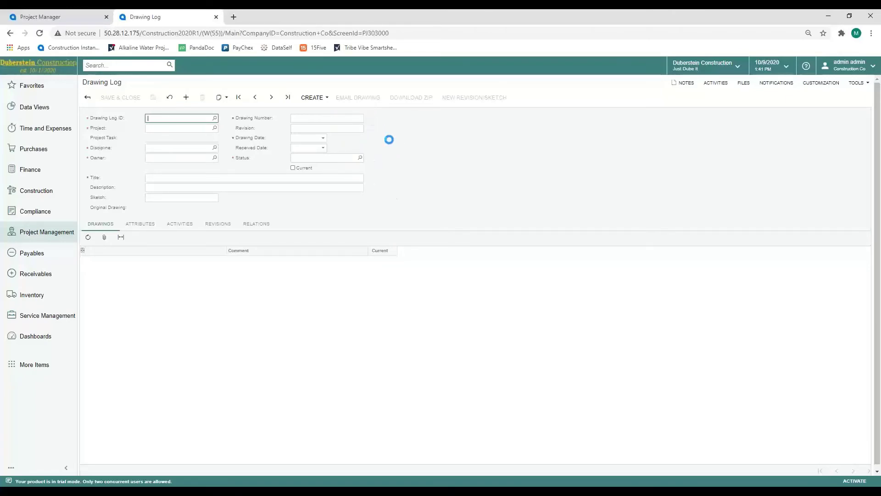
{"action": "left_click", "coordinate": [320, 98]}
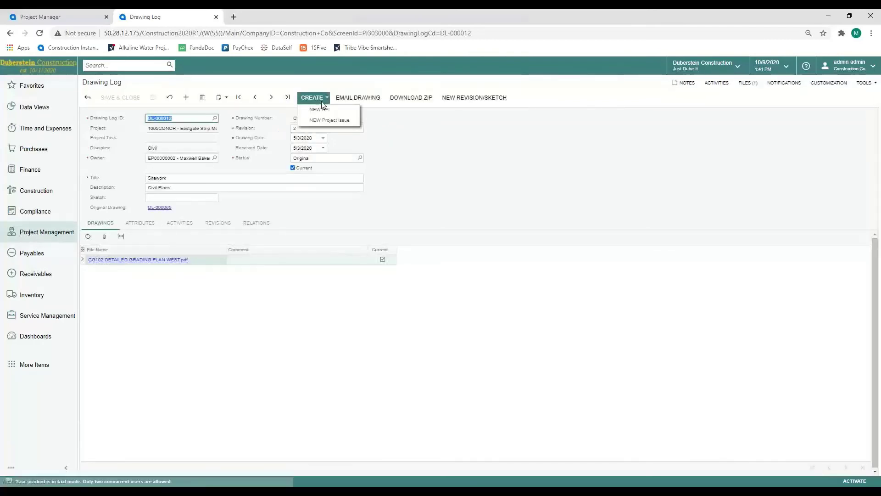
{"action": "left_click", "coordinate": [342, 121]}
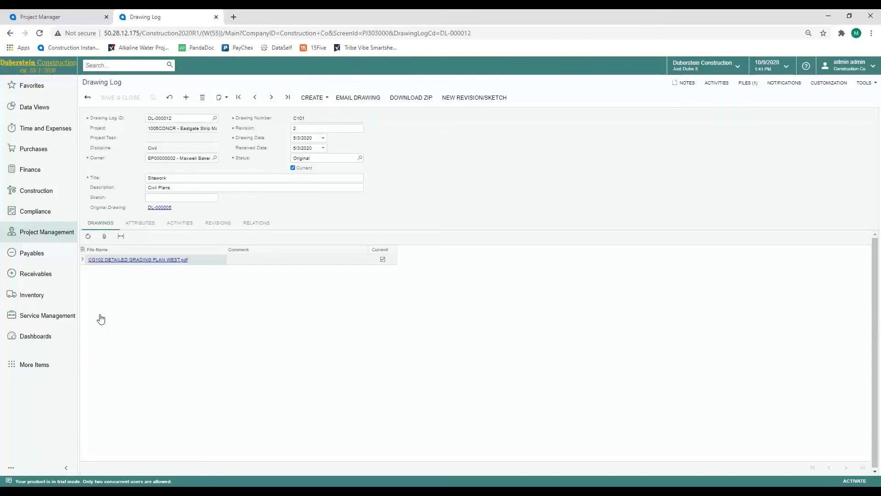
- Open the Daily Field Report list under Project Management and close the navigation overlay covering it
{"action": "left_click", "coordinate": [30, 235]}
{"action": "left_click", "coordinate": [144, 191]}
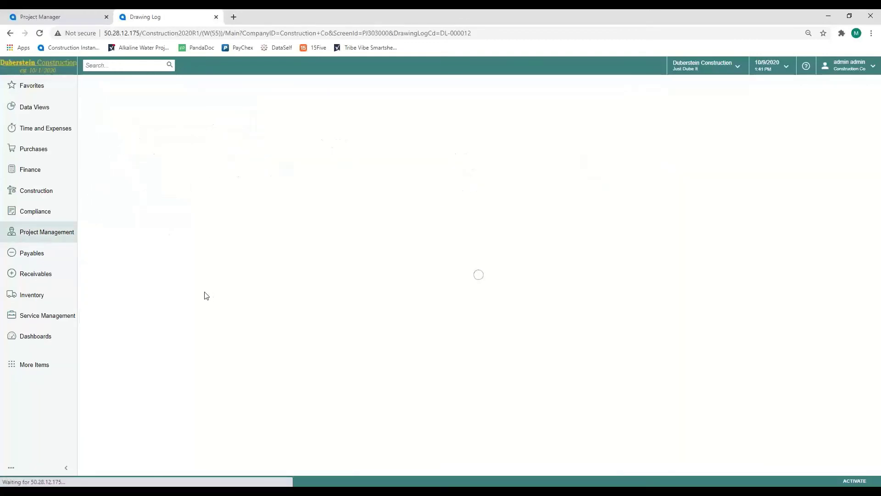
{"action": "left_click", "coordinate": [49, 234]}
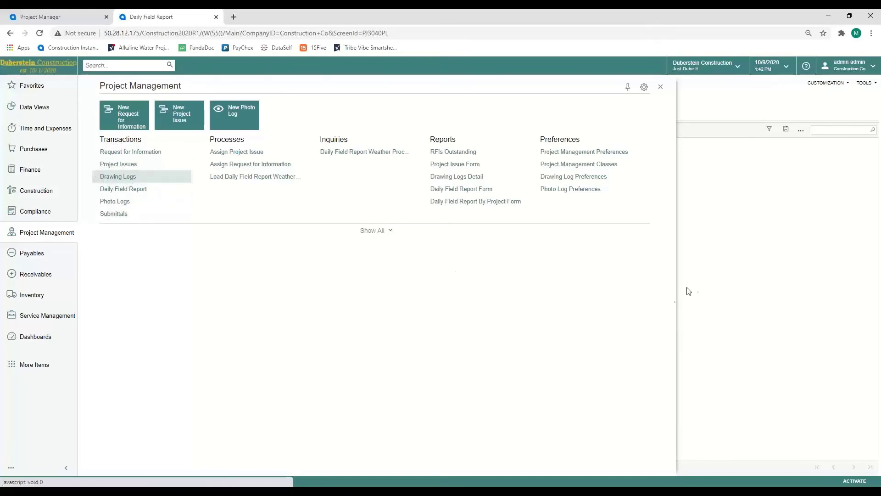
{"action": "left_click", "coordinate": [661, 87]}
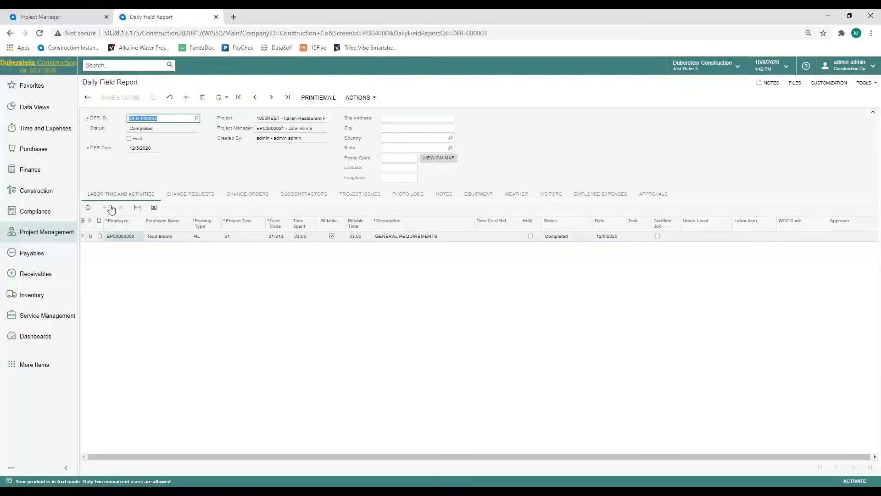
- Review daily field report DFR-000003's change requests, change orders, subcontractors, weather, visitors and employee expenses, and view its available actions
{"action": "left_click", "coordinate": [192, 198]}
{"action": "left_click", "coordinate": [255, 201]}
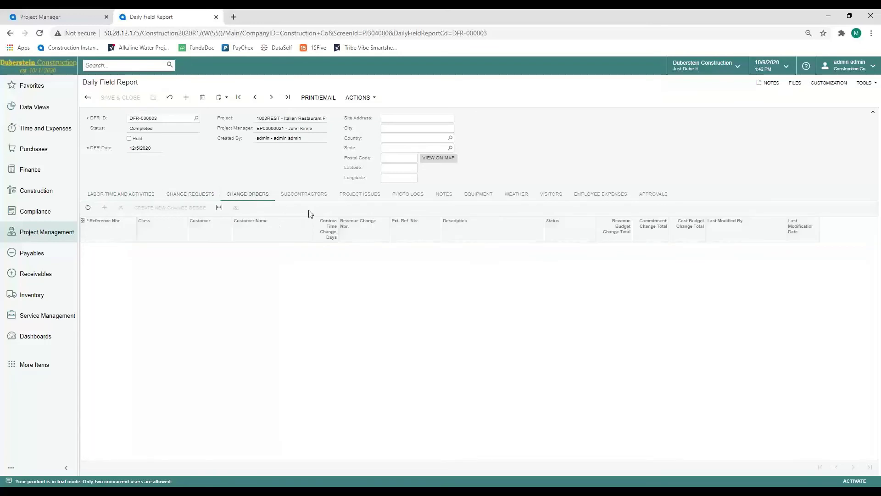
{"action": "left_click", "coordinate": [305, 197]}
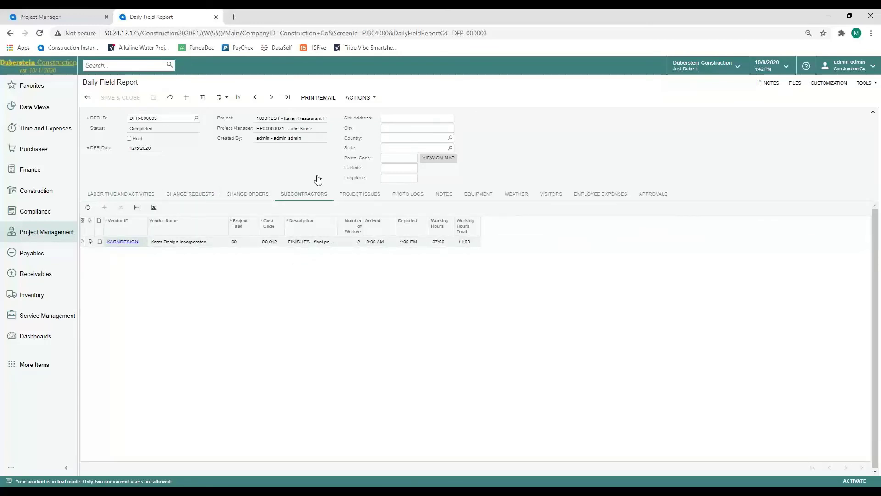
{"action": "left_click", "coordinate": [526, 198]}
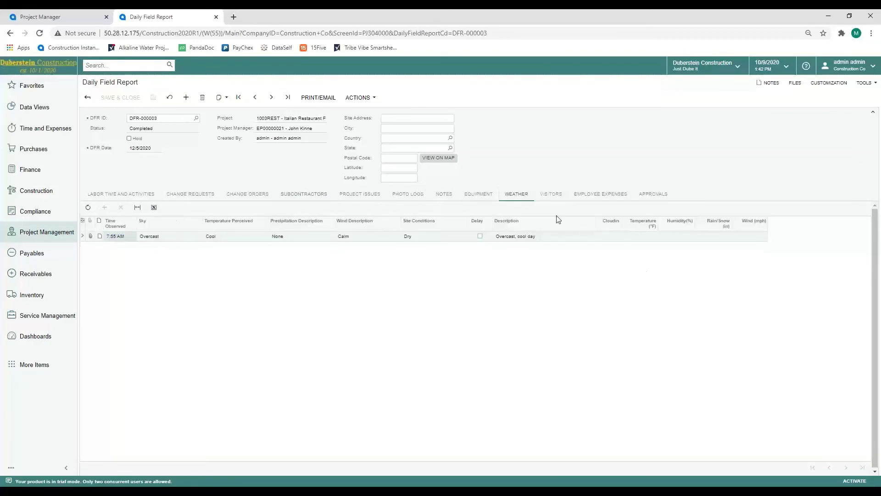
{"action": "left_click", "coordinate": [553, 196]}
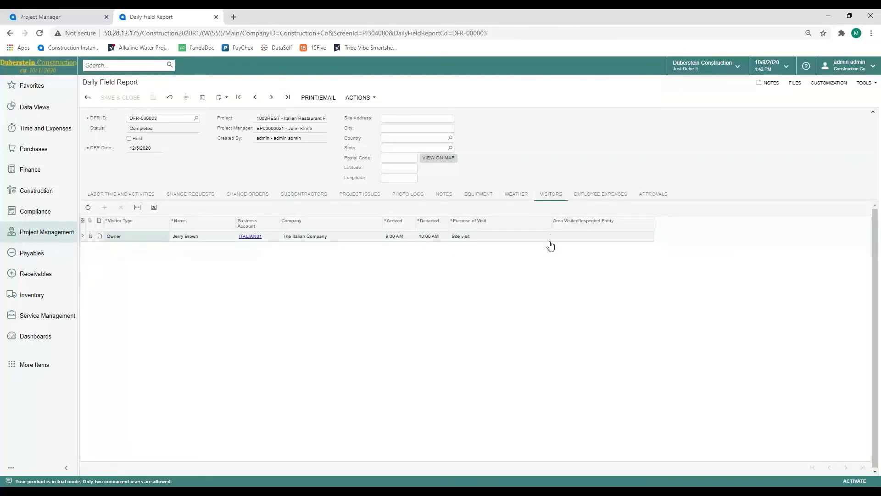
{"action": "left_click", "coordinate": [588, 196]}
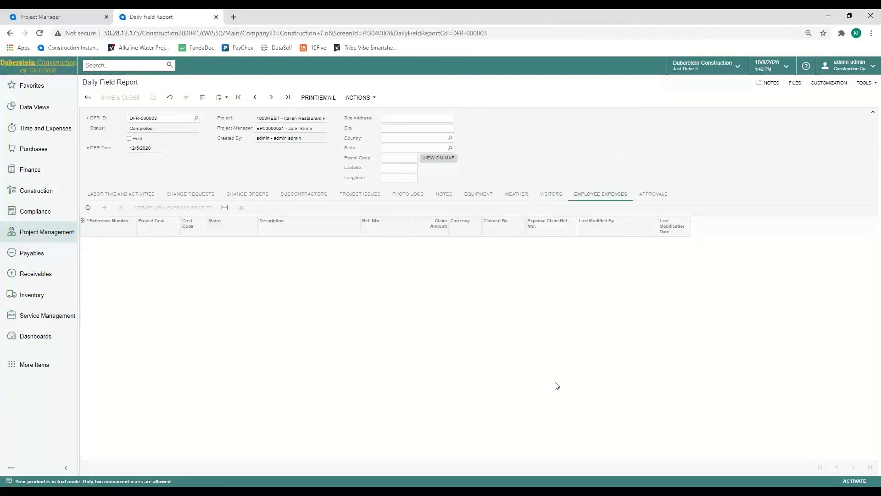
{"action": "left_click", "coordinate": [370, 98]}
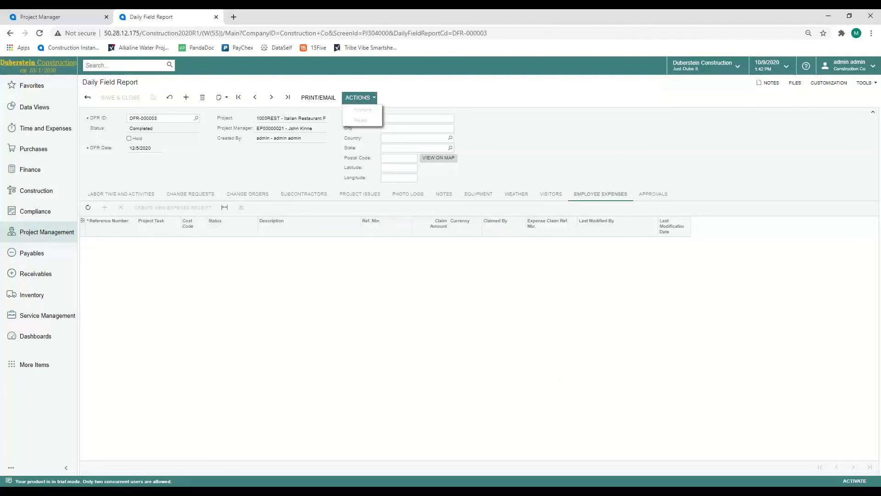